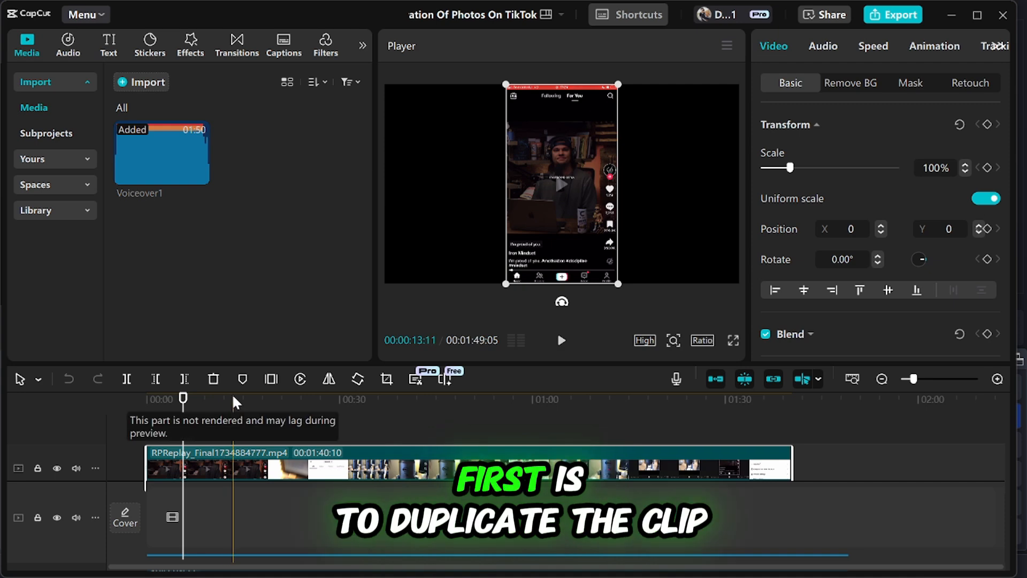
Step: Duplicate the RPReplay_Final1734884777.mp4 clip onto a track above the original, aligned to the timeline start, and mute the copy's track
right_click(229, 464)
right_click(152, 423)
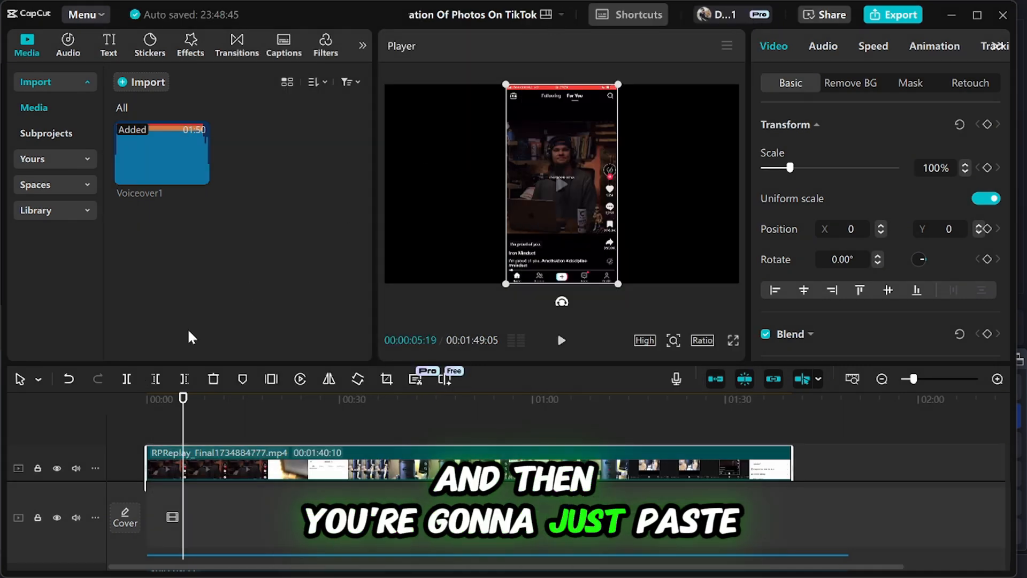
right_click(153, 413)
left_click(177, 368)
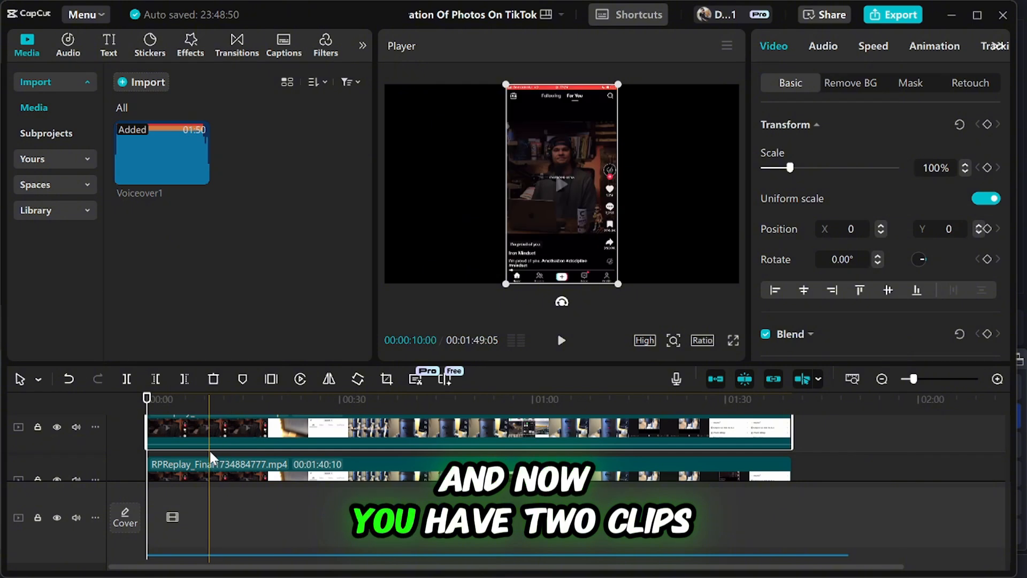
left_click_drag(209, 451, 143, 431)
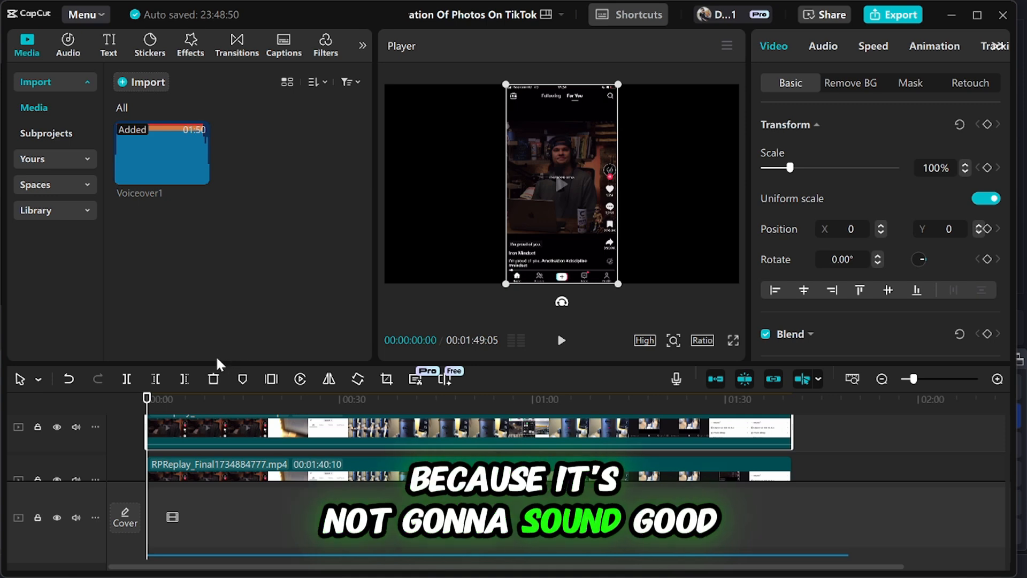
left_click(74, 427)
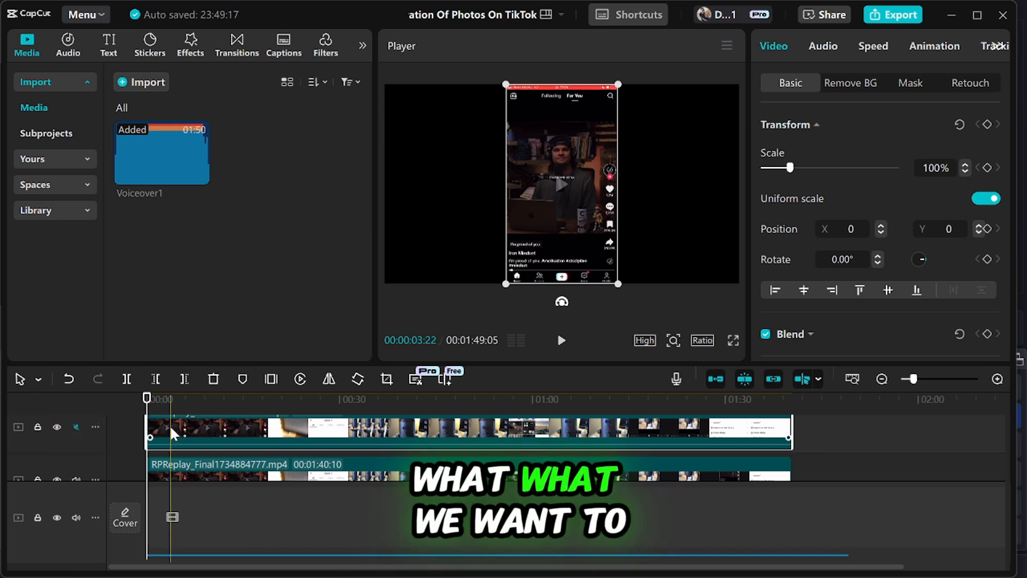
Step: Add the Blur video effect between the two clips and extend it over their full length
left_click(187, 48)
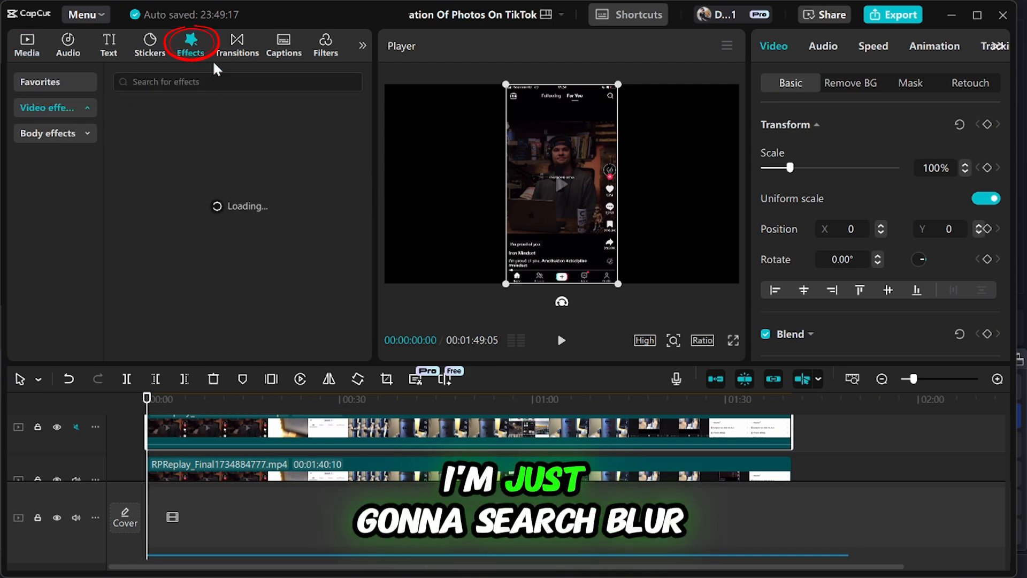
left_click(235, 81)
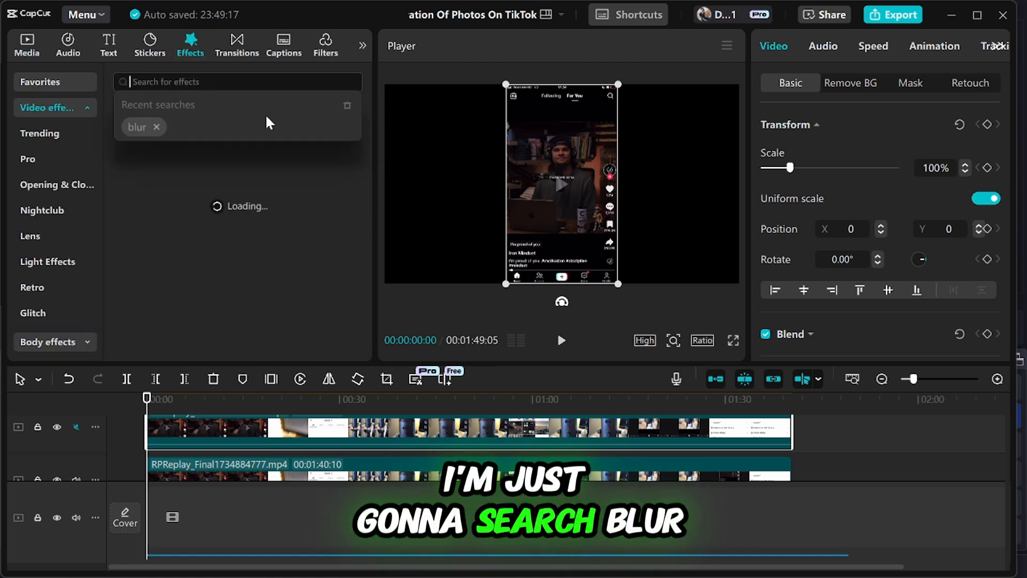
left_click(138, 126)
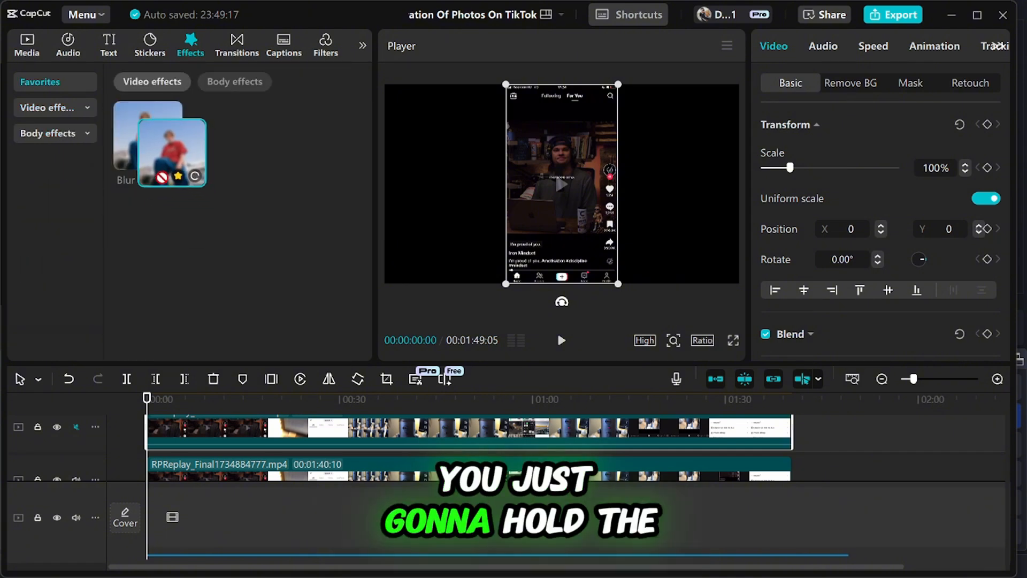
left_click_drag(161, 155, 154, 462)
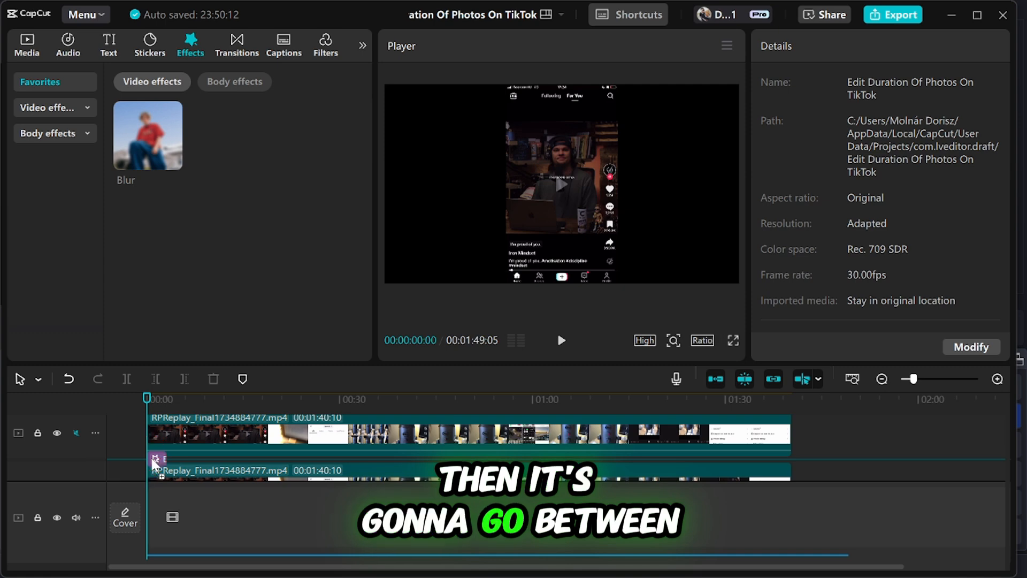
left_click(154, 462)
left_click_drag(165, 460, 792, 460)
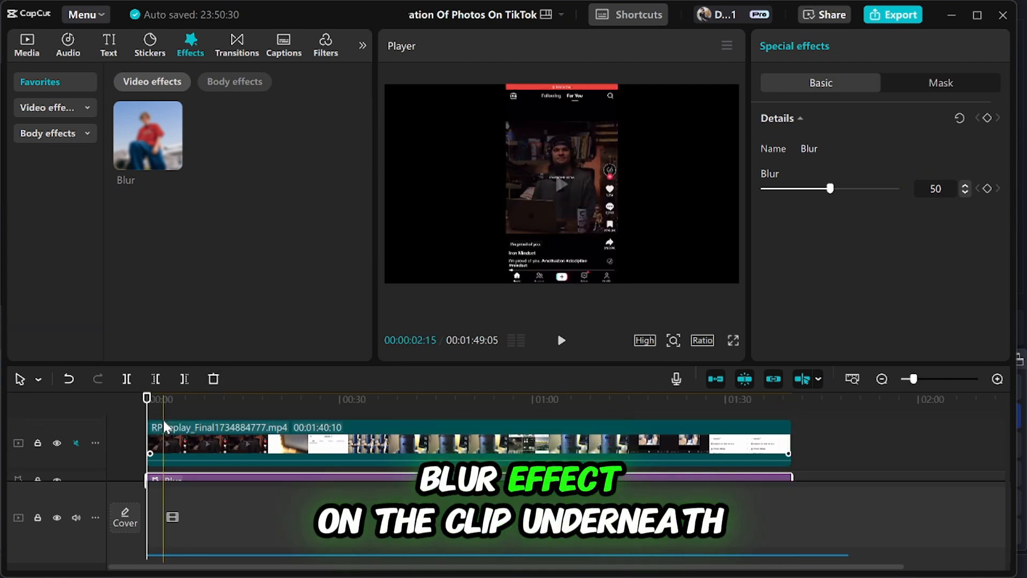
Step: Add a circle mask to the upper clip over the man's face, about 375 by 374 at X -3, Y 303
scroll(165, 438, "down", 1)
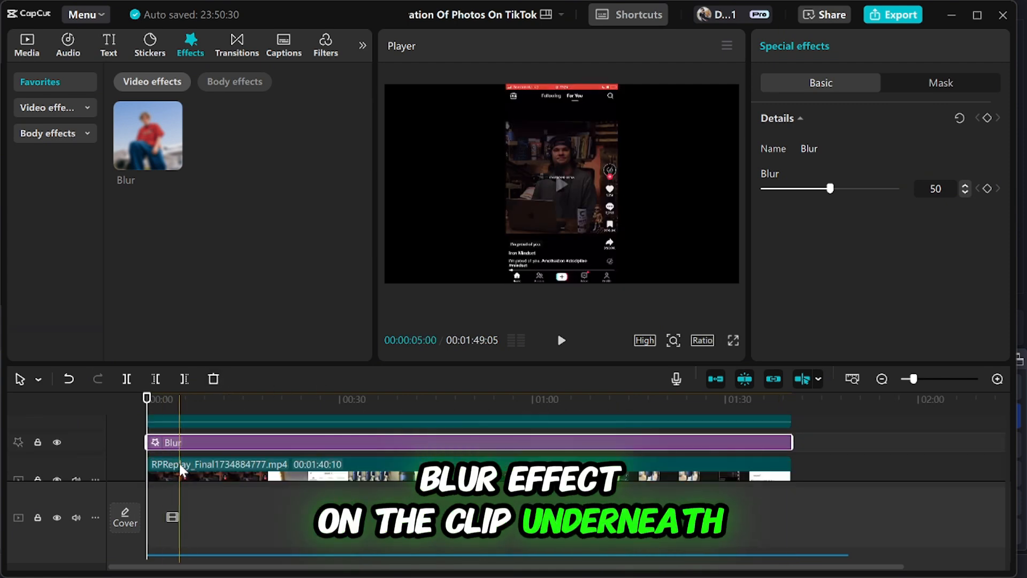
scroll(176, 465, "up", 2)
left_click_drag(148, 412, 187, 410)
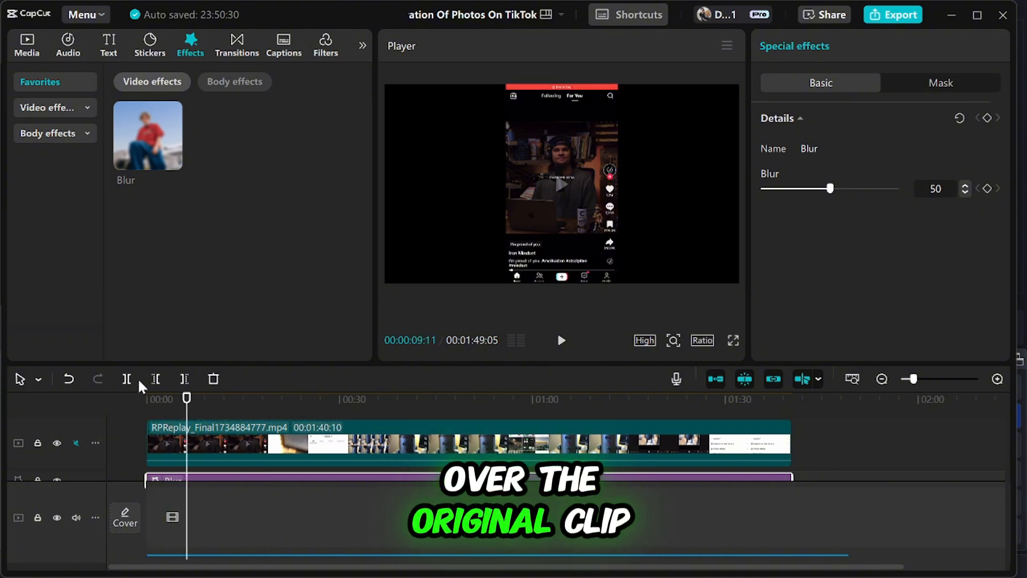
left_click(160, 442)
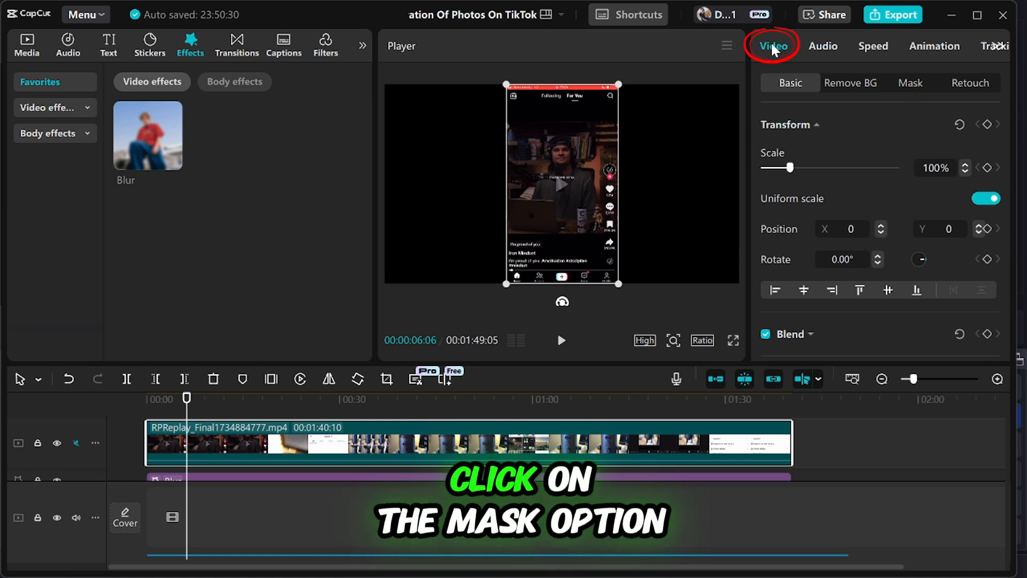
left_click(913, 82)
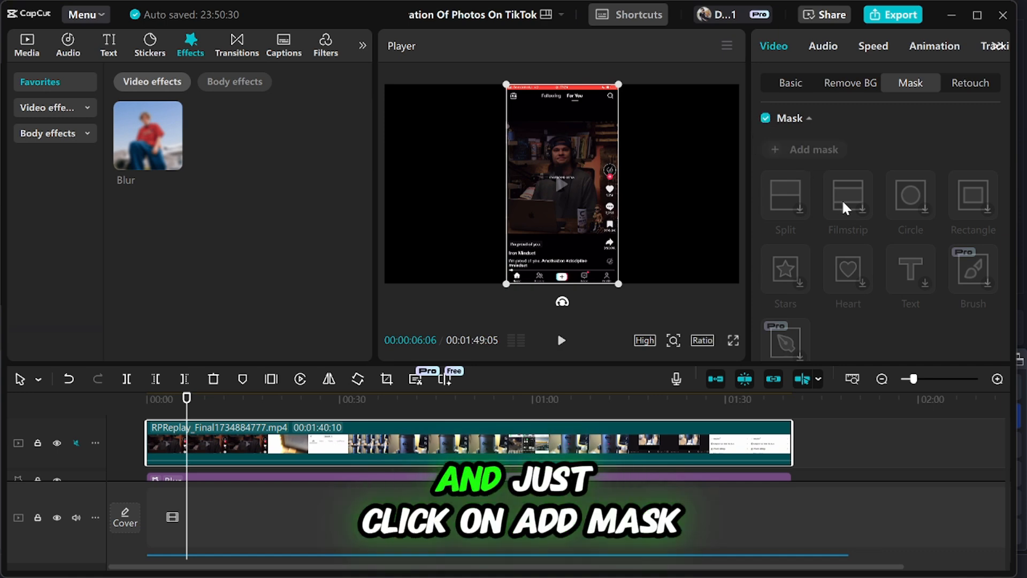
left_click(775, 154)
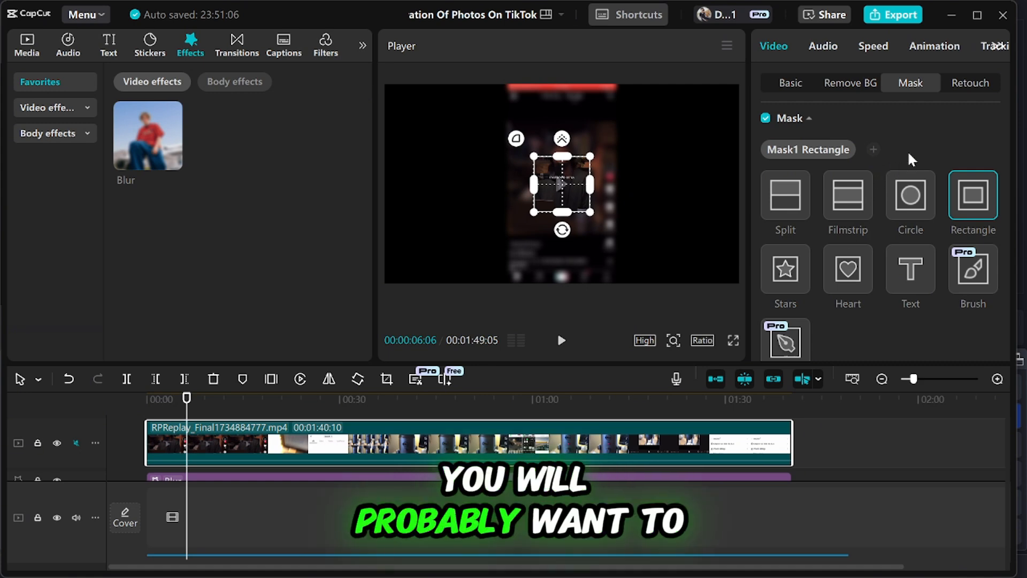
left_click(908, 199)
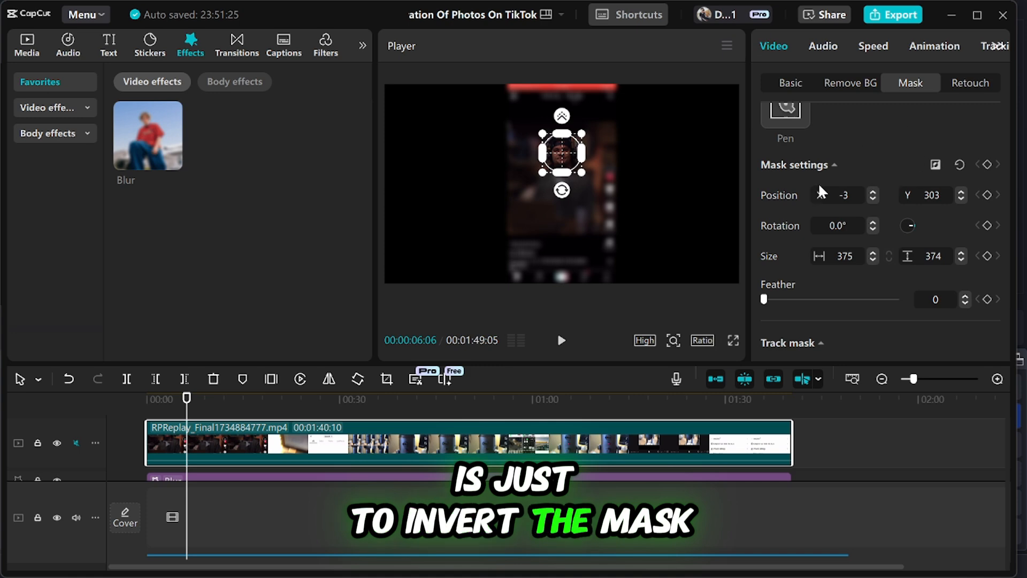
Step: Invert the circle mask on the upper clip so that only the face area is blurred
scroll(936, 260, "up", 2)
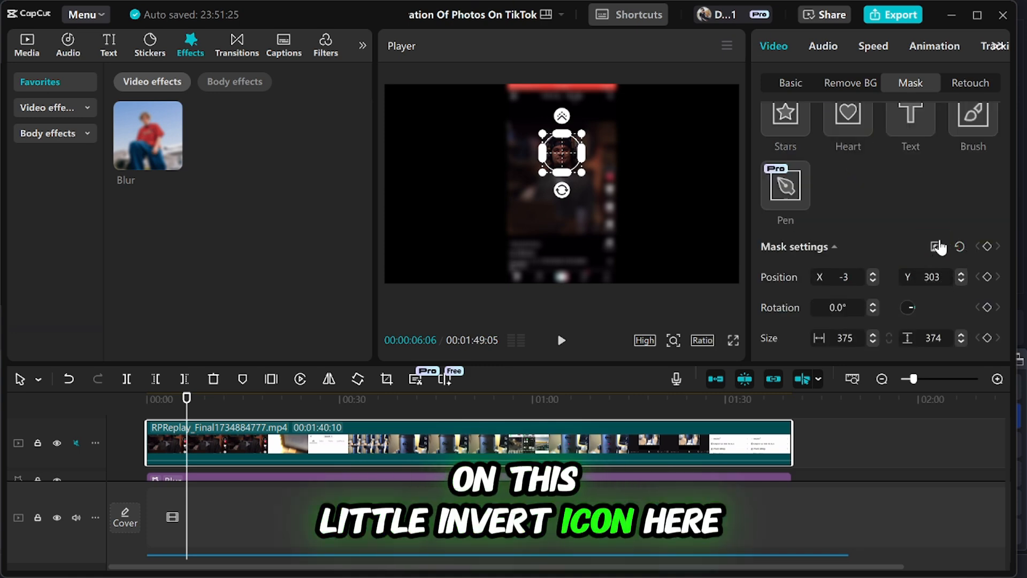
left_click(935, 249)
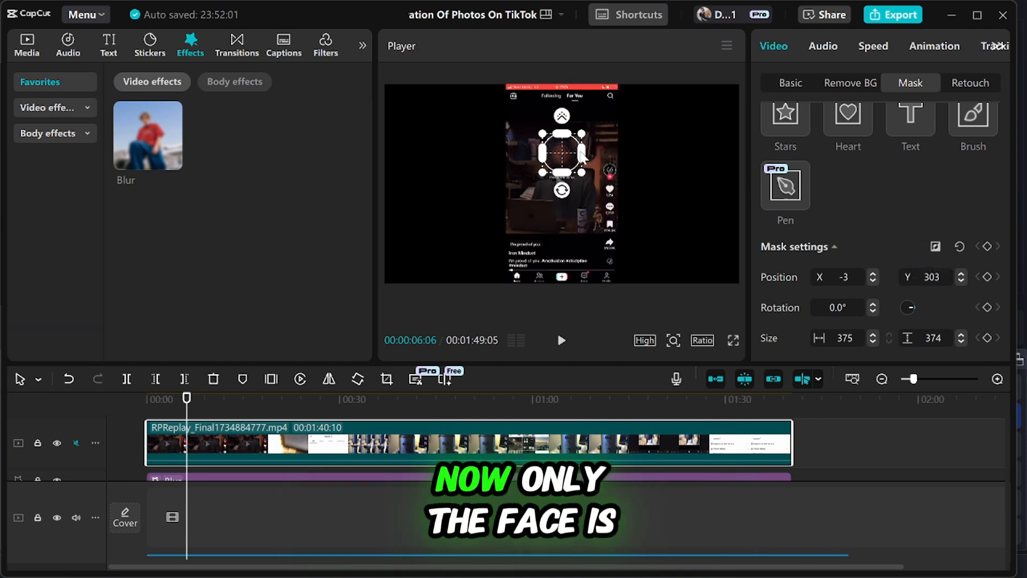
scroll(595, 167, "up", 3)
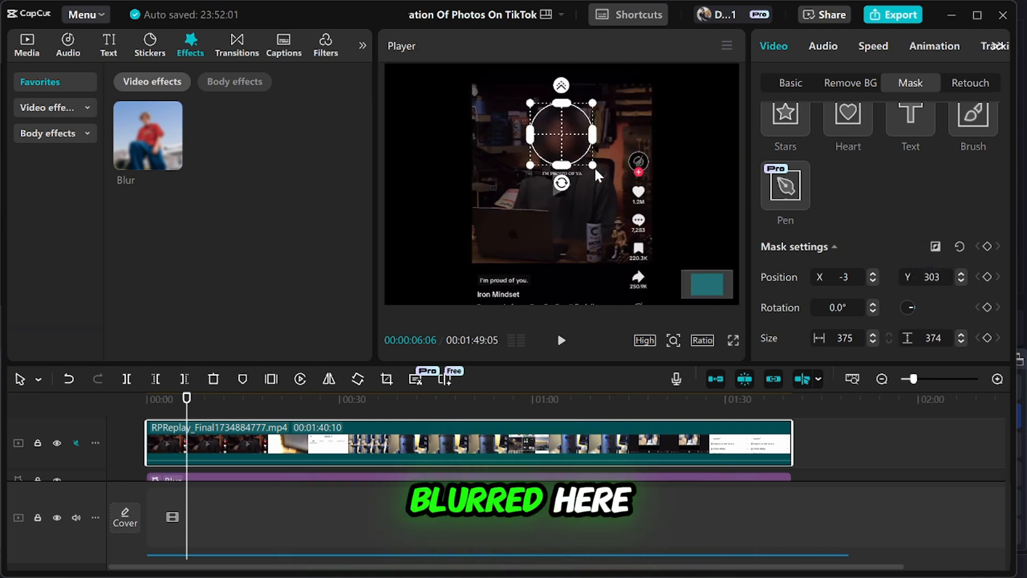
Step: Set the strength of the Blur effect between the clips to 79
scroll(872, 230, "down", 4)
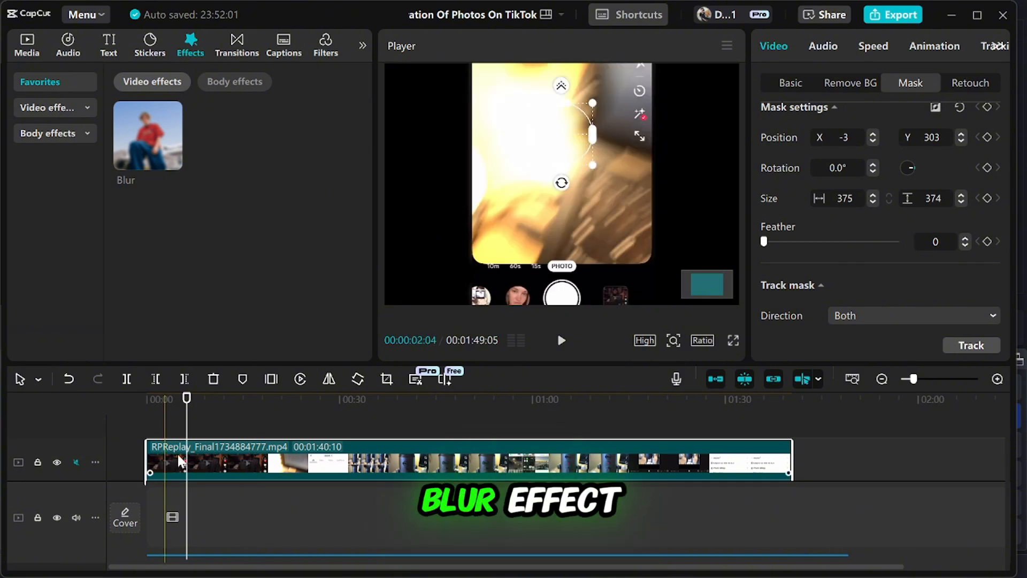
scroll(177, 460, "down", 1)
left_click(177, 463)
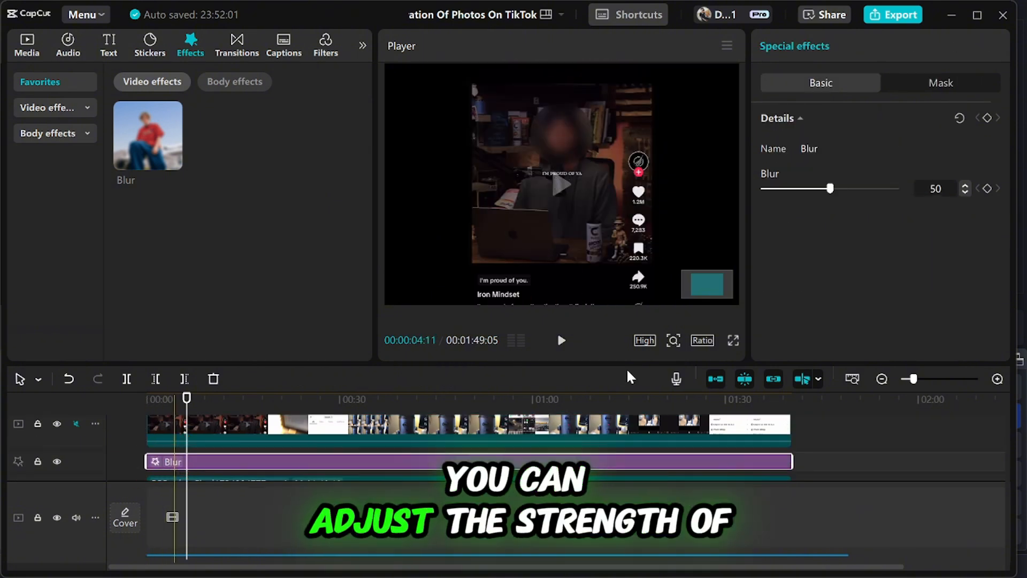
mouse_move(833, 188)
left_mouse_down()
mouse_move(896, 188)
mouse_move(869, 188)
left_mouse_up()
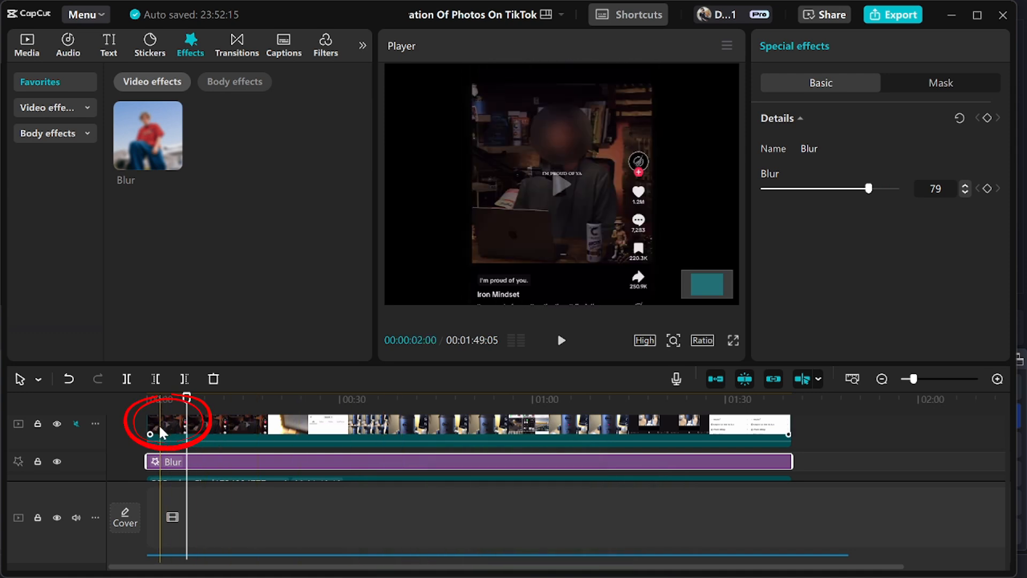
Step: Try adjusting the feather of the circle mask on the upper clip
left_click(159, 423)
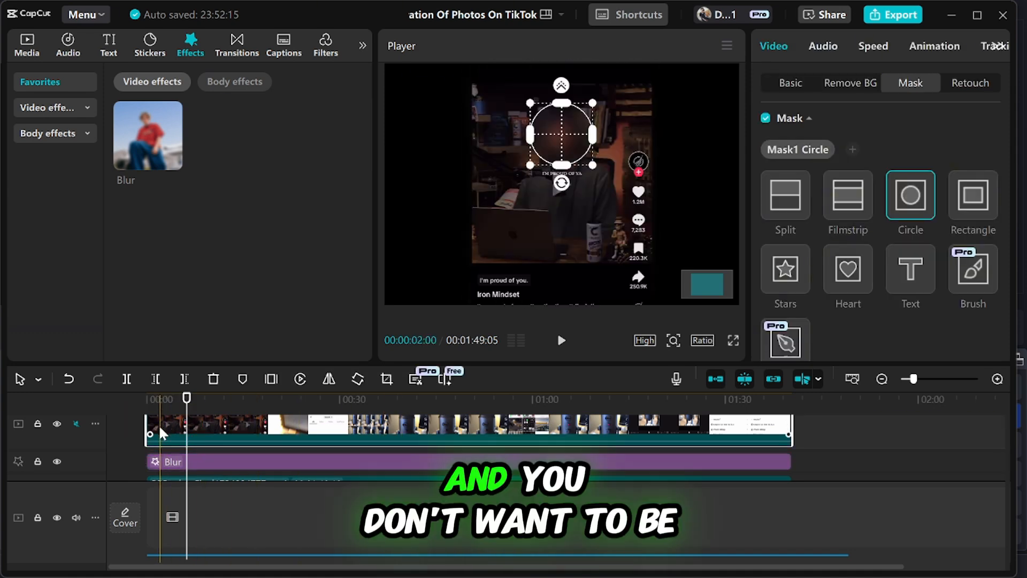
left_click(785, 81)
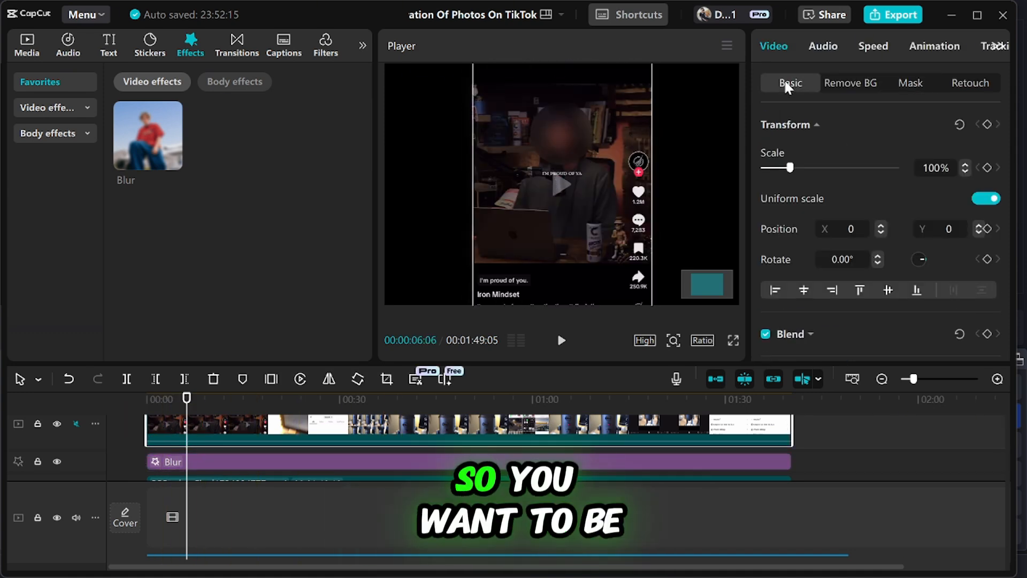
left_click(905, 79)
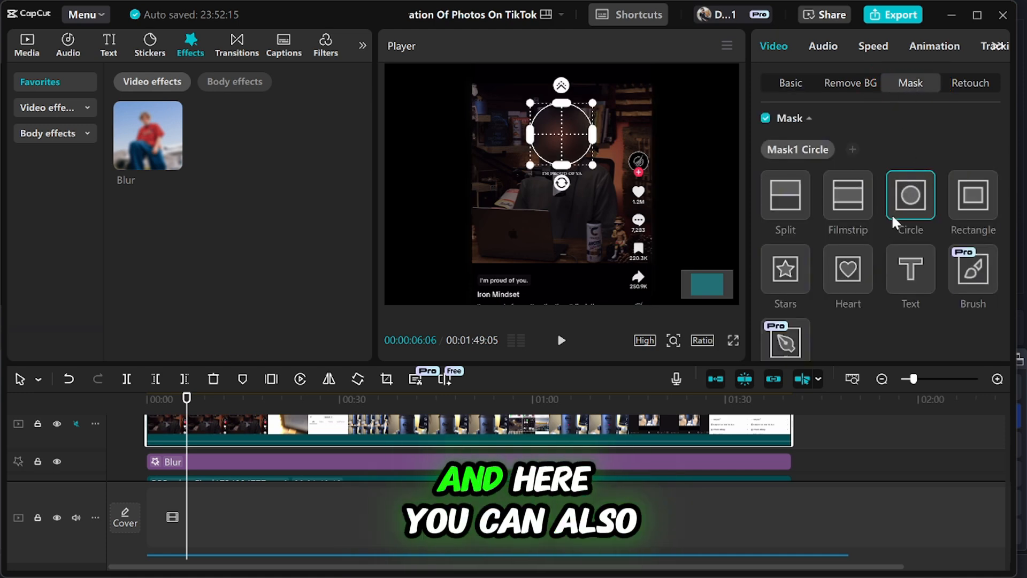
scroll(888, 225, "down", 5)
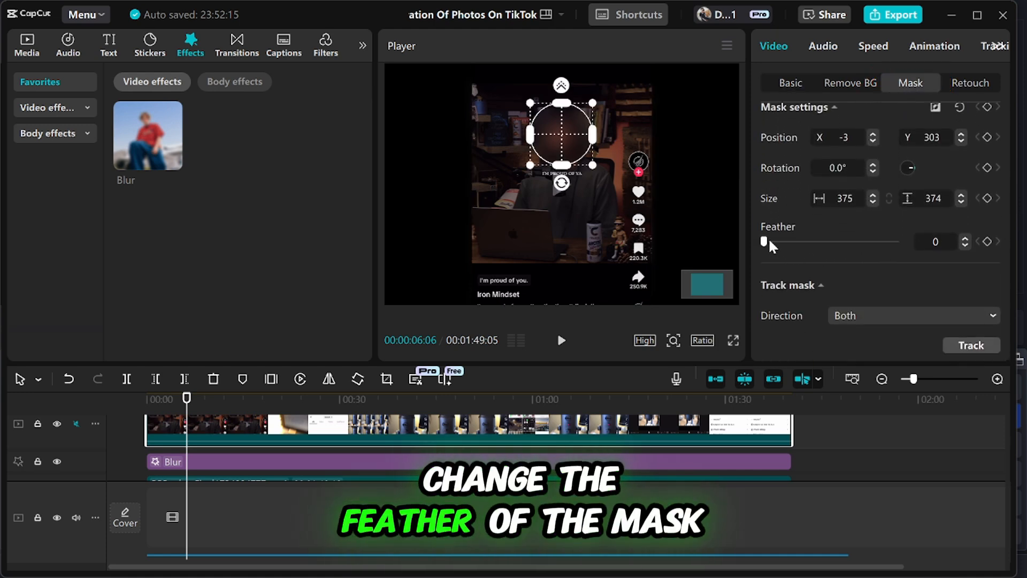
mouse_move(765, 241)
left_mouse_down()
mouse_move(902, 241)
mouse_move(760, 241)
left_mouse_up()
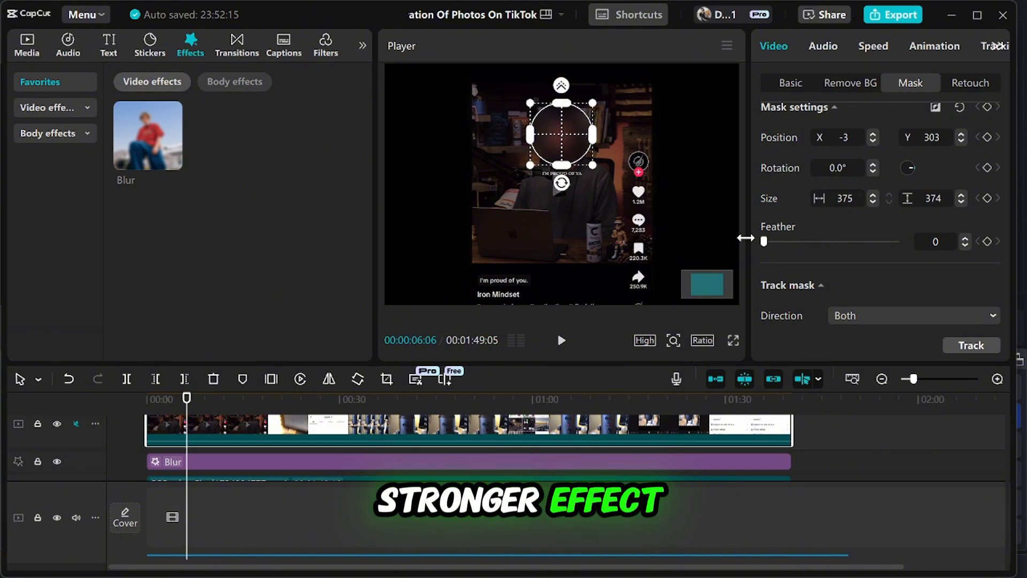
mouse_move(766, 241)
left_mouse_down()
mouse_move(857, 243)
mouse_move(769, 260)
left_mouse_up()
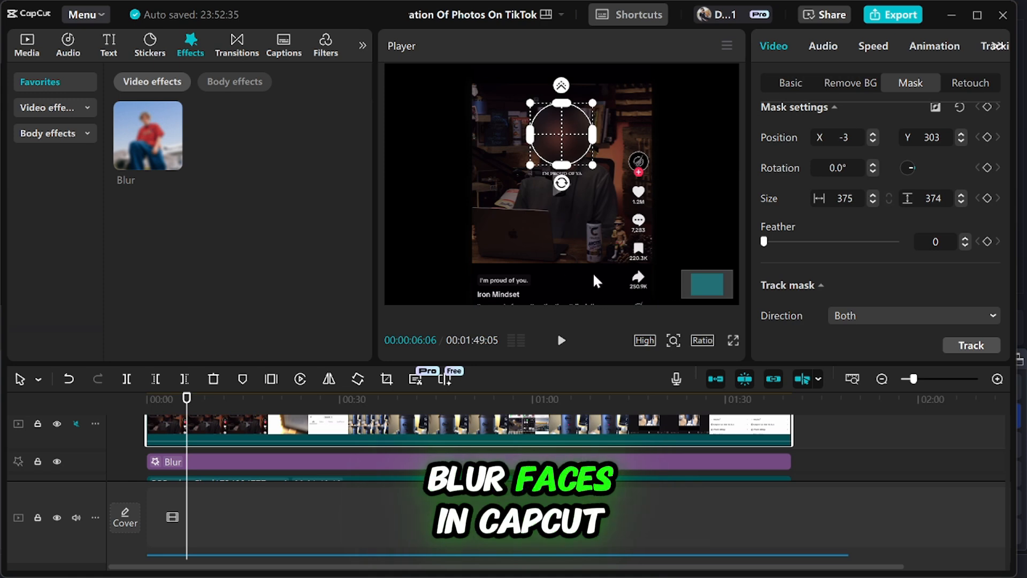
Step: Combine the two video clips and the Blur effect into one compound clip
scroll(329, 516, "down", 1)
scroll(328, 516, "down", 4)
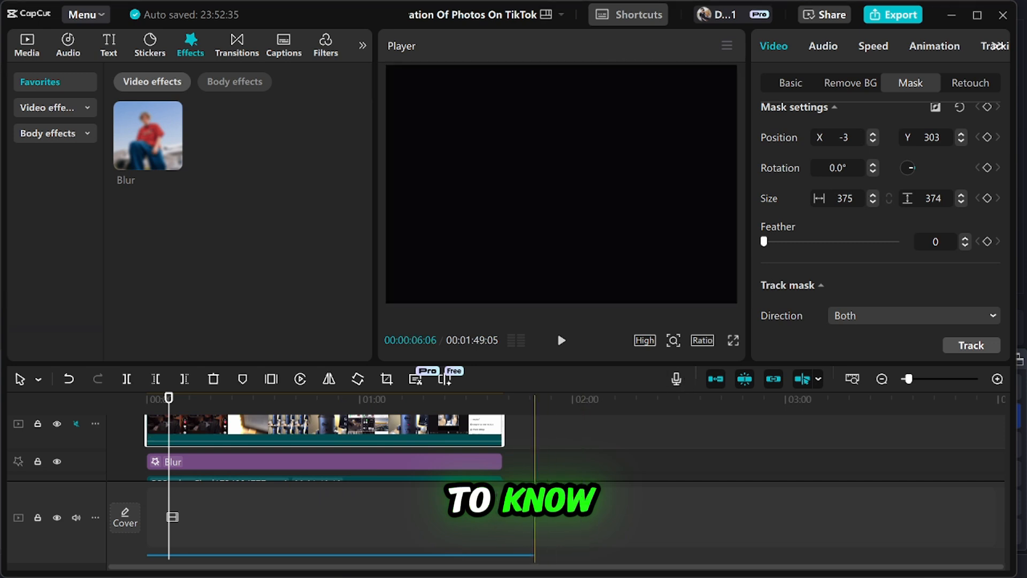
scroll(548, 448, "down", 1)
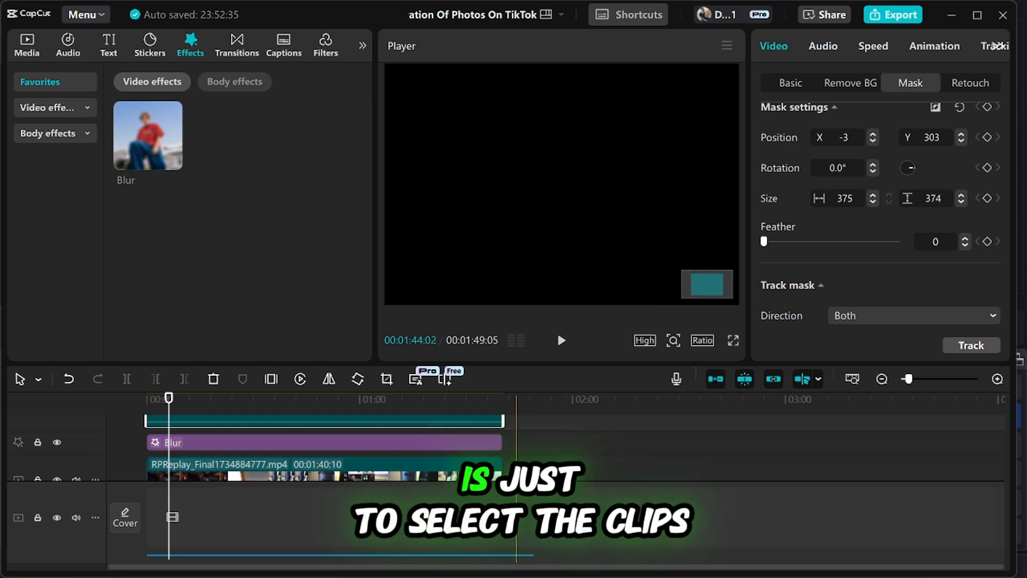
left_click(277, 422)
scroll(268, 432, "down", 1)
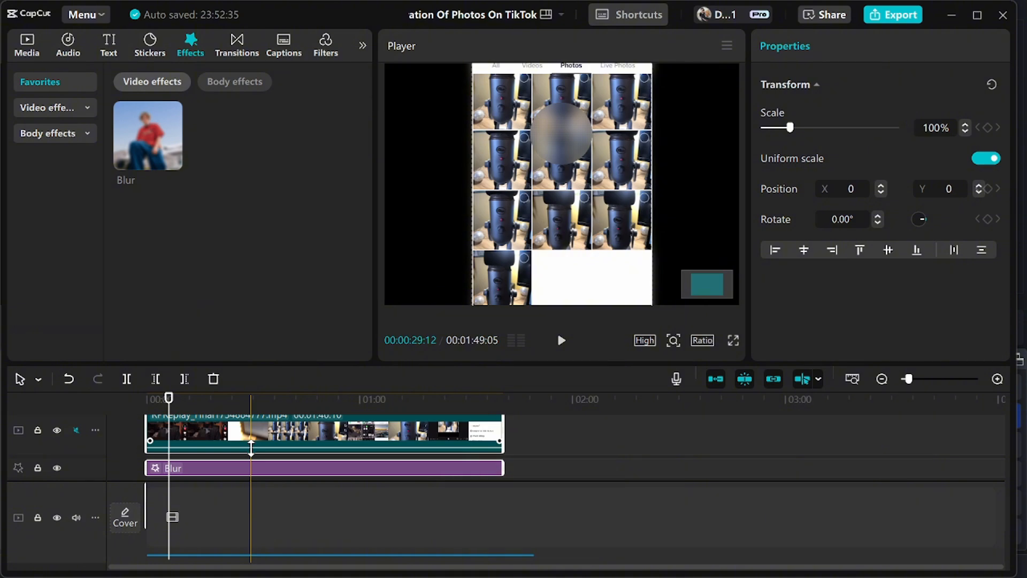
key("alt+g")
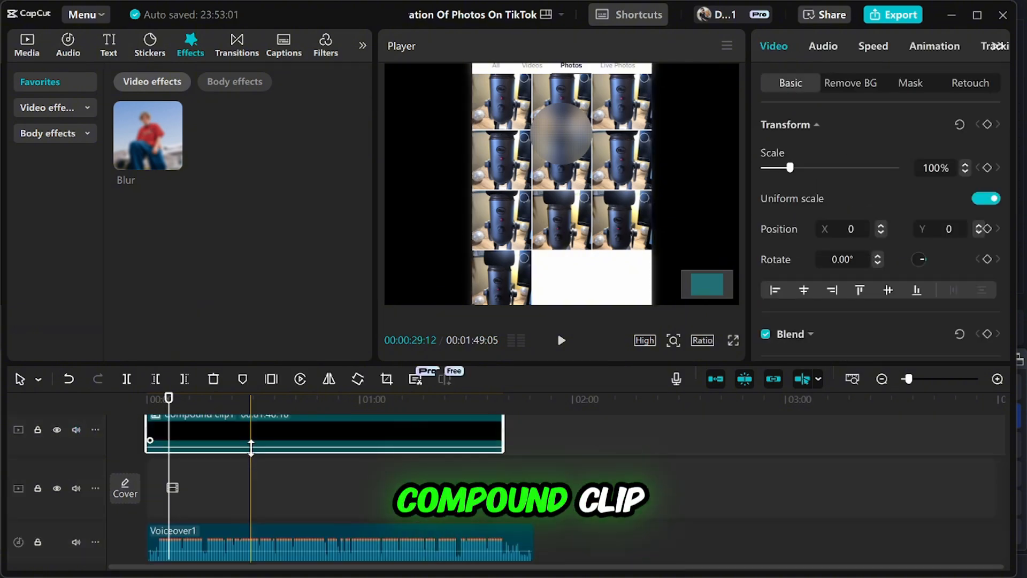
Step: Duplicate the compound clip onto a track above and add the Blur effect between the copies over their full length
left_click(154, 431)
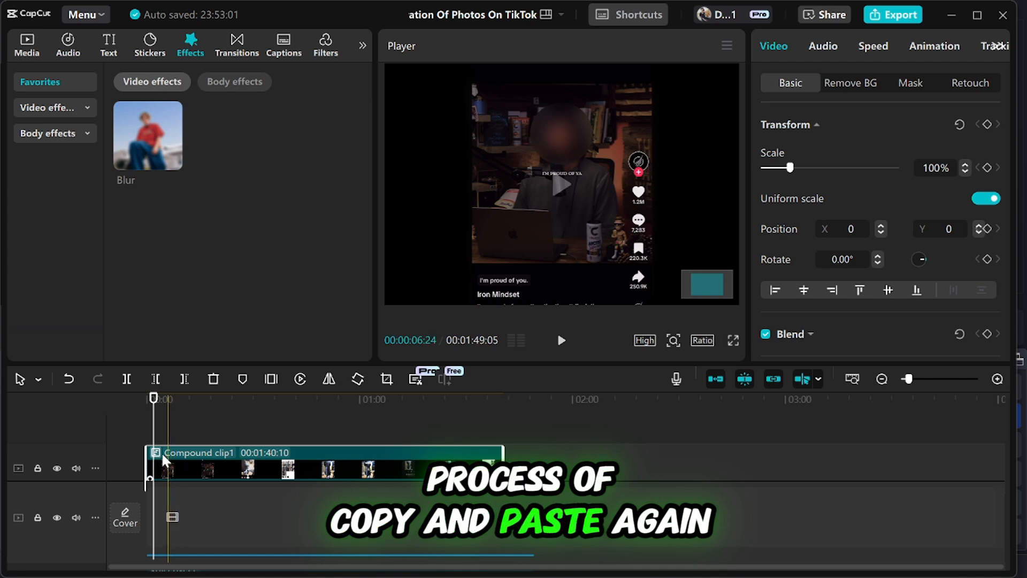
key("ctrl+v")
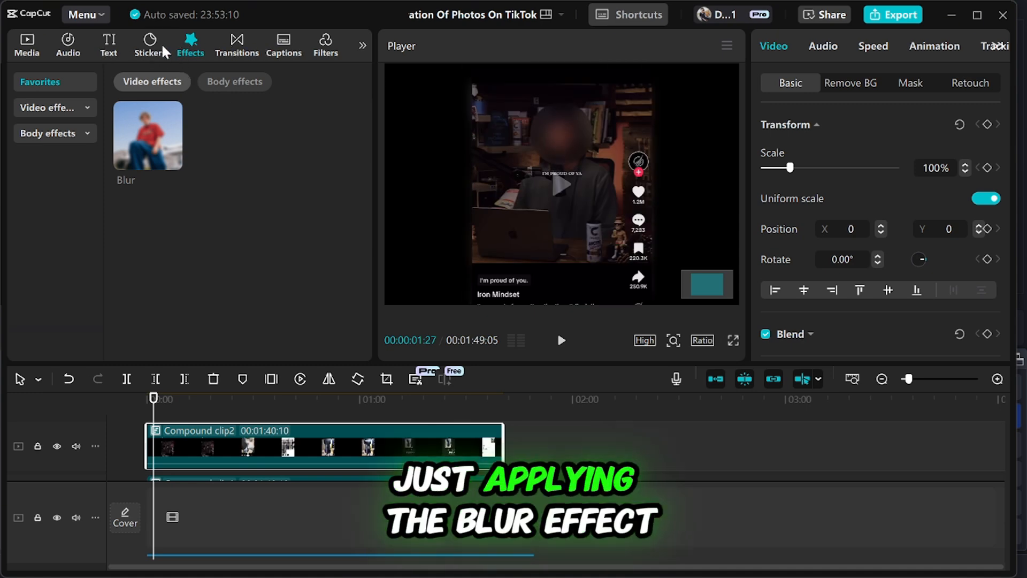
left_click_drag(132, 122, 503, 462)
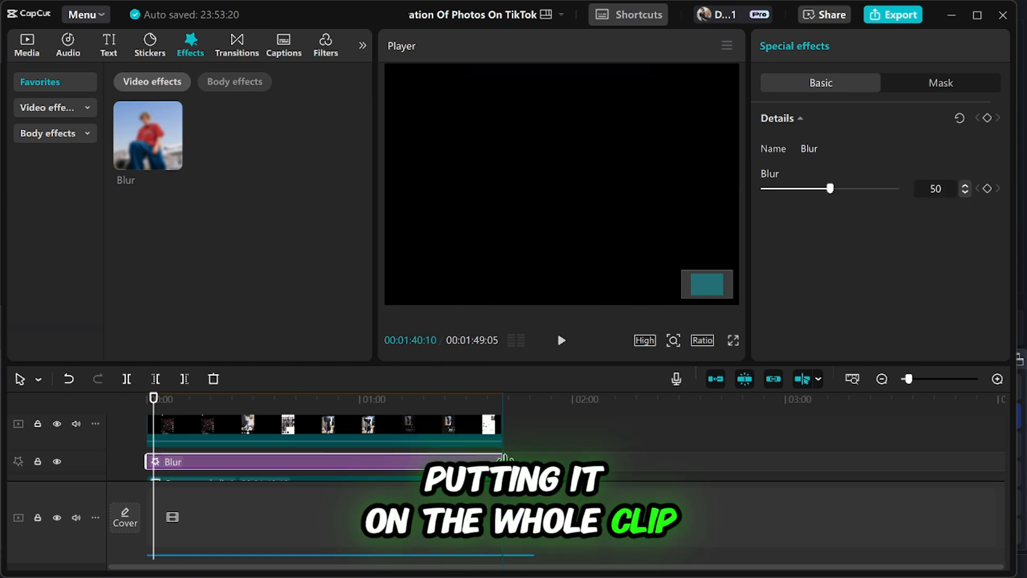
Step: Add a circle mask to the upper copy of the compound clip
left_click(282, 442)
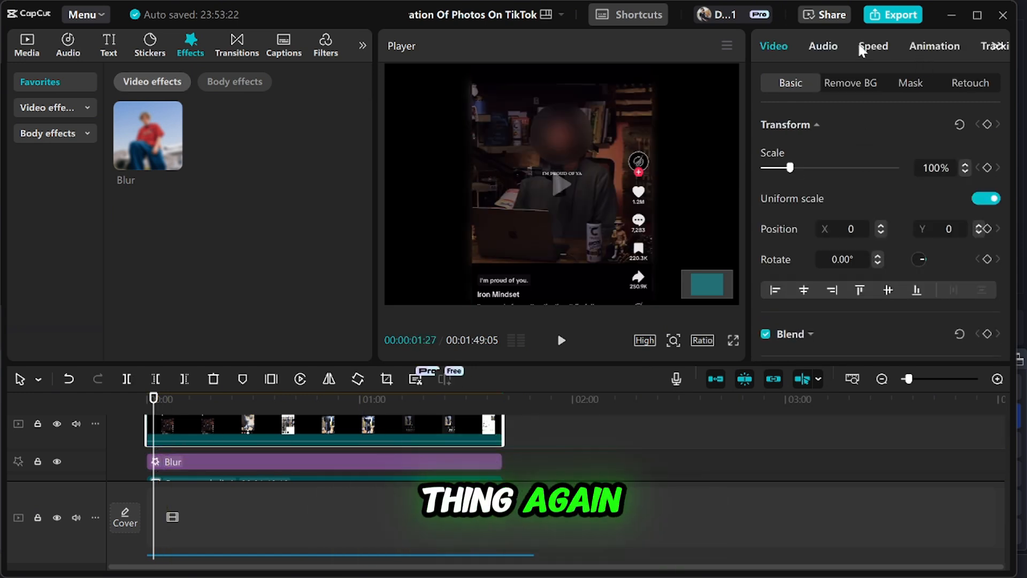
left_click(914, 82)
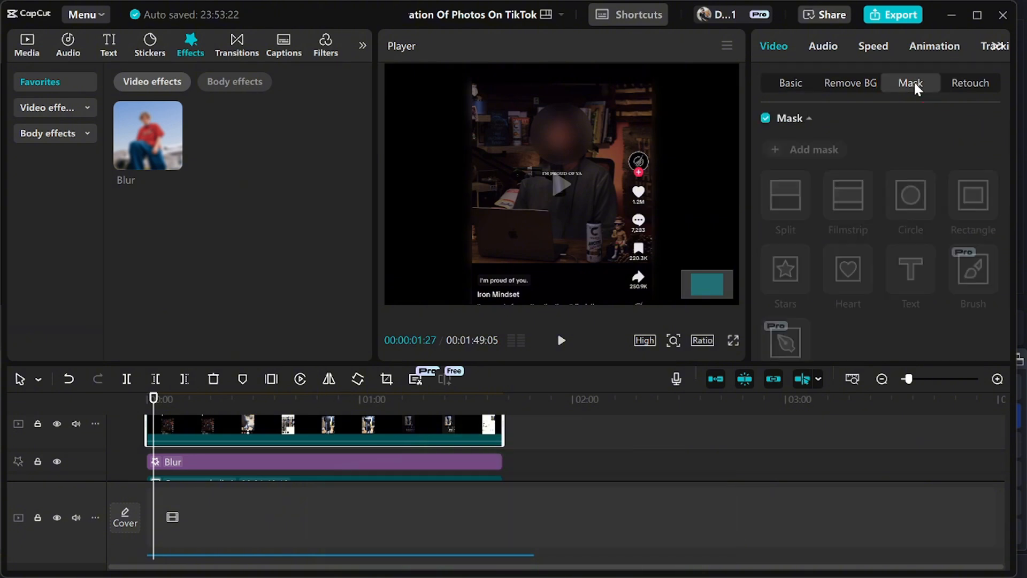
left_click(777, 150)
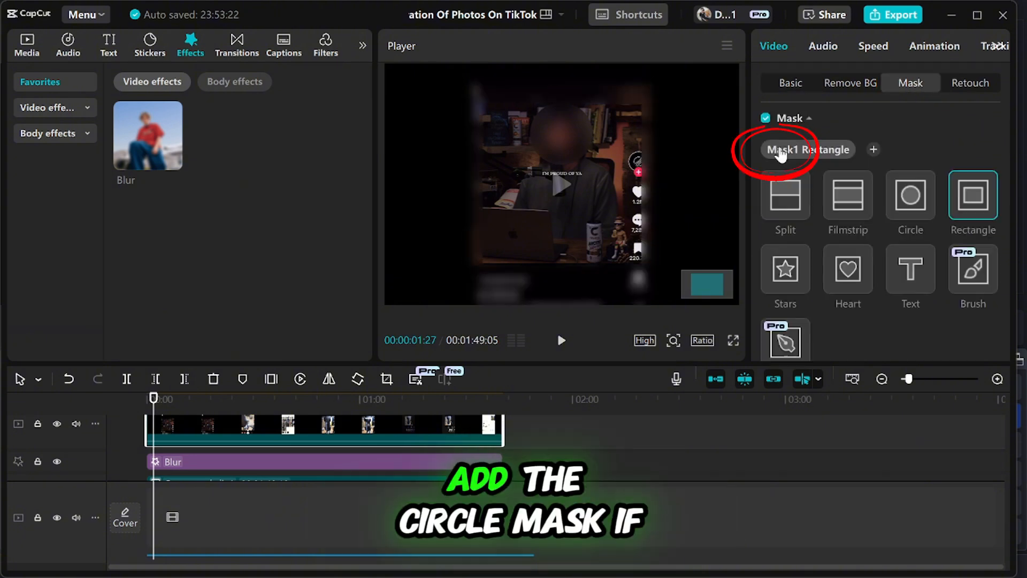
left_click(910, 196)
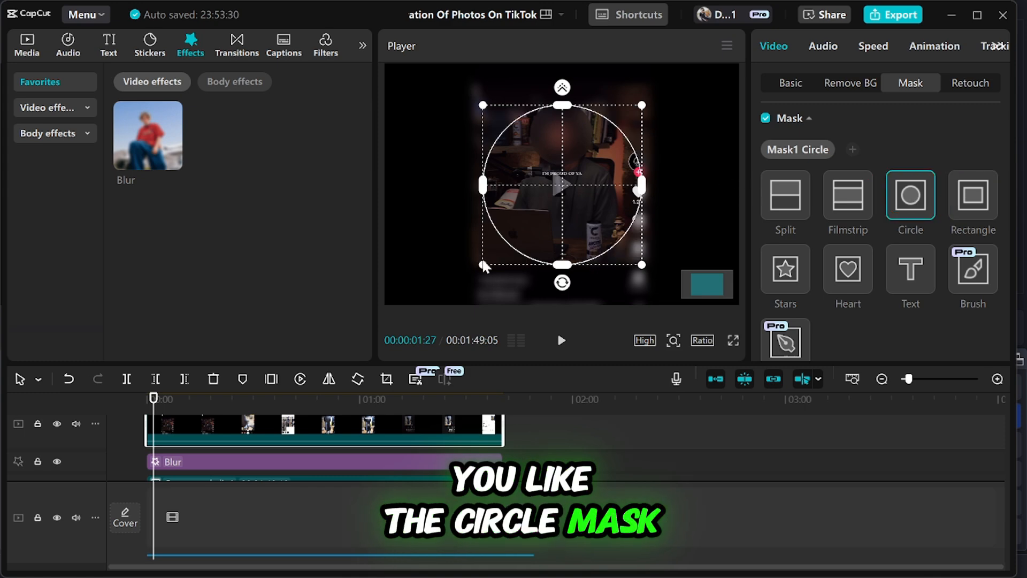
Step: Reverse the circle mask and fit it over the profile icon in the picture, about 125 by 125 at X 240, Y 79
left_click_drag(485, 266, 532, 220)
scroll(898, 261, "down", 5)
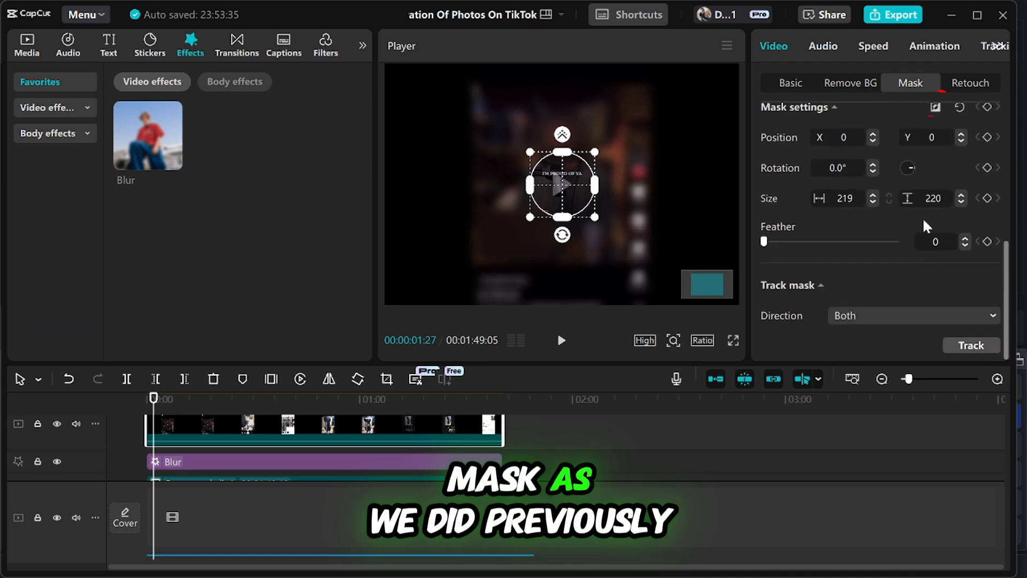
left_click(935, 107)
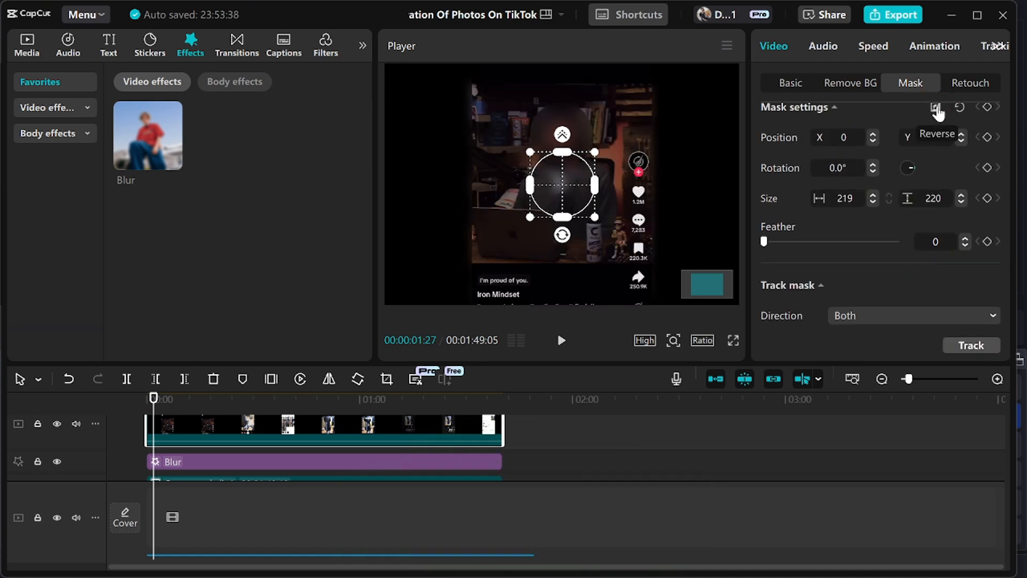
left_click_drag(548, 165, 631, 159)
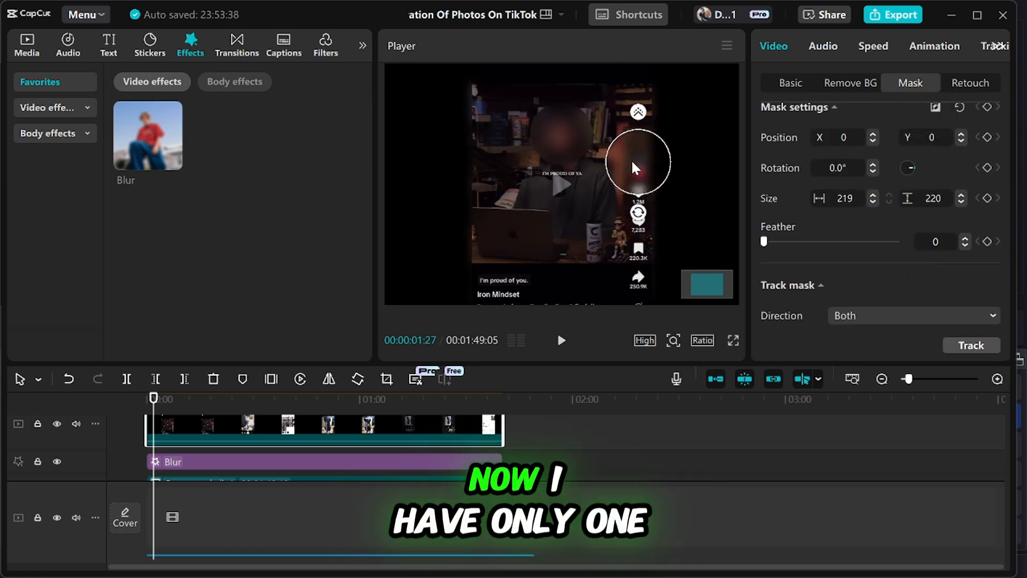
left_click_drag(607, 194, 639, 167)
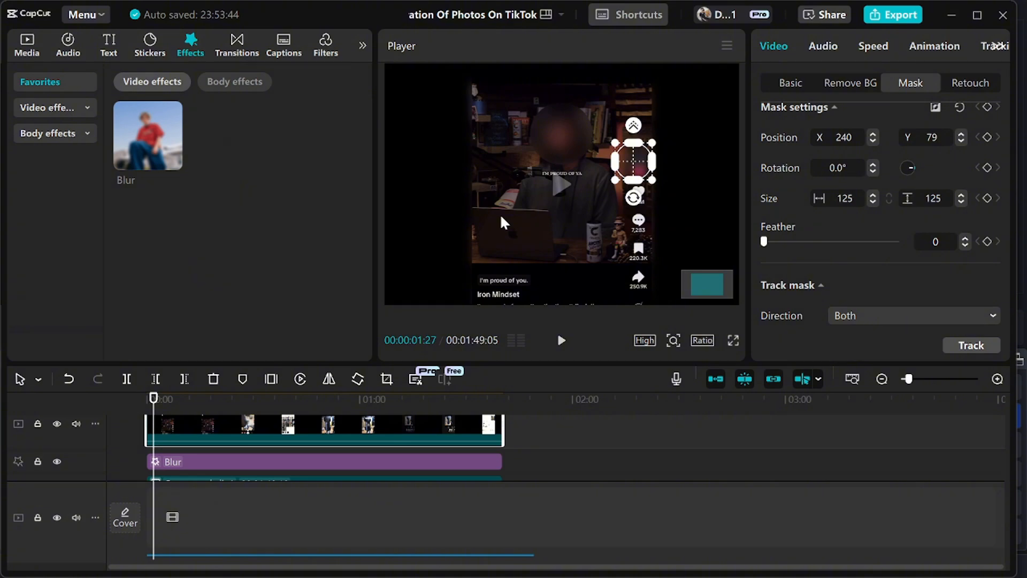